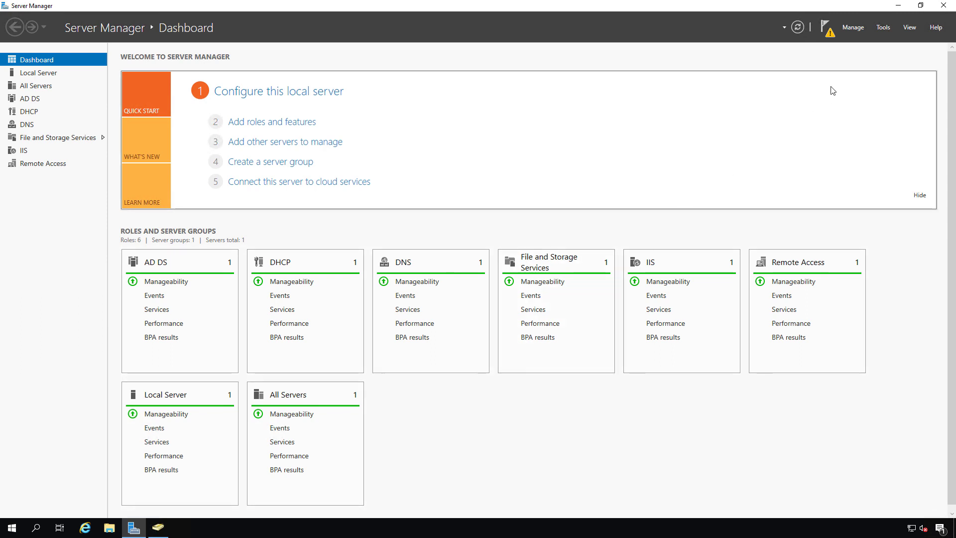
- Launch the DNS console from Server Manager's Tools menu
left_click(885, 29)
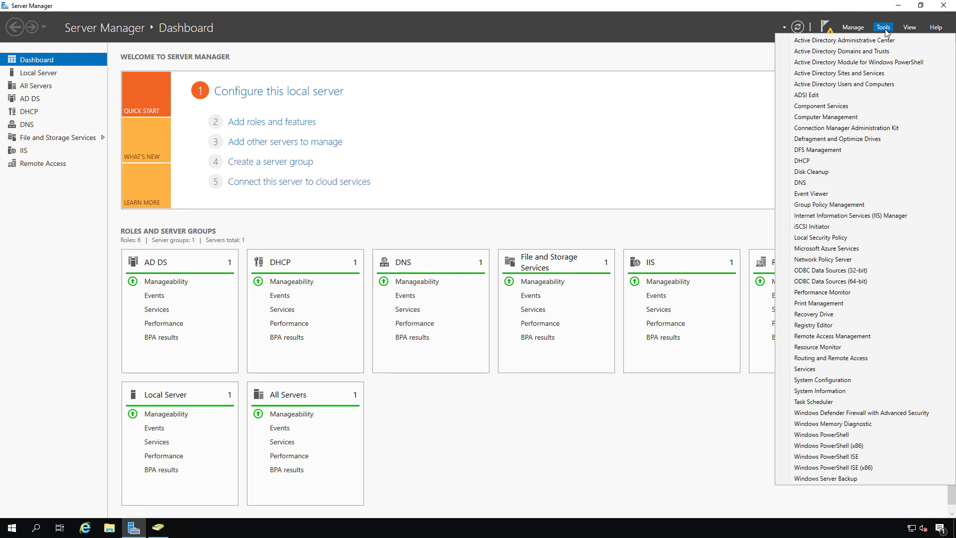
left_click(820, 183)
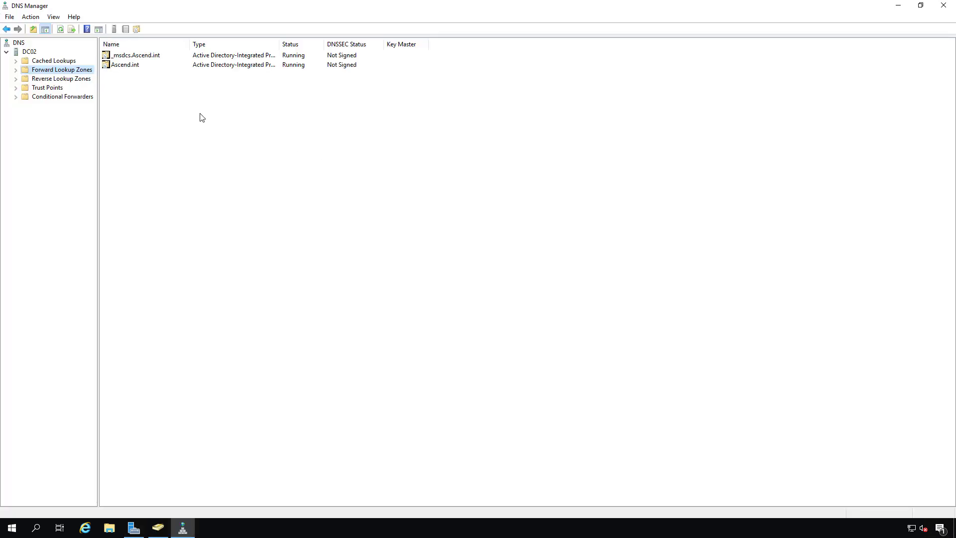
- Open the Properties dialog of the DC02 DNS server
left_click(29, 53)
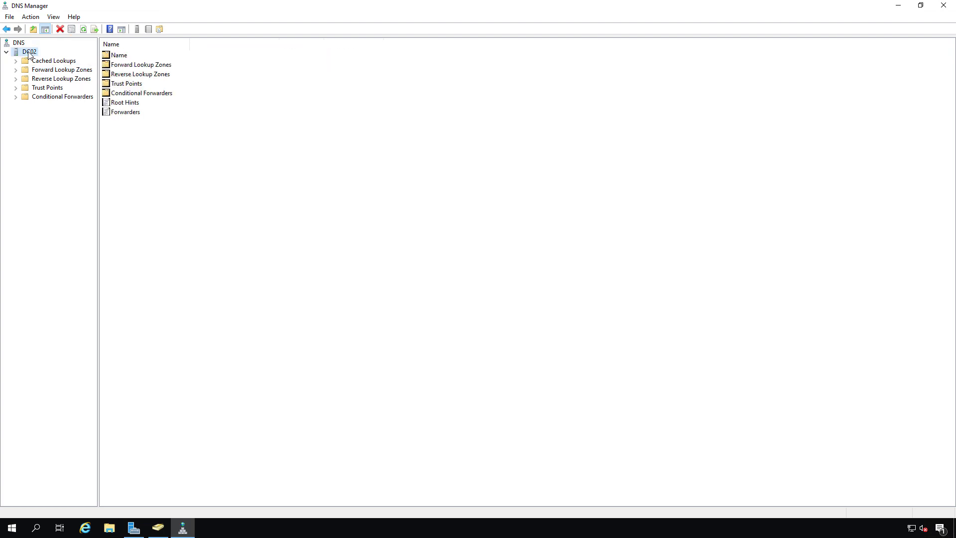
right_click(29, 54)
left_click(74, 215)
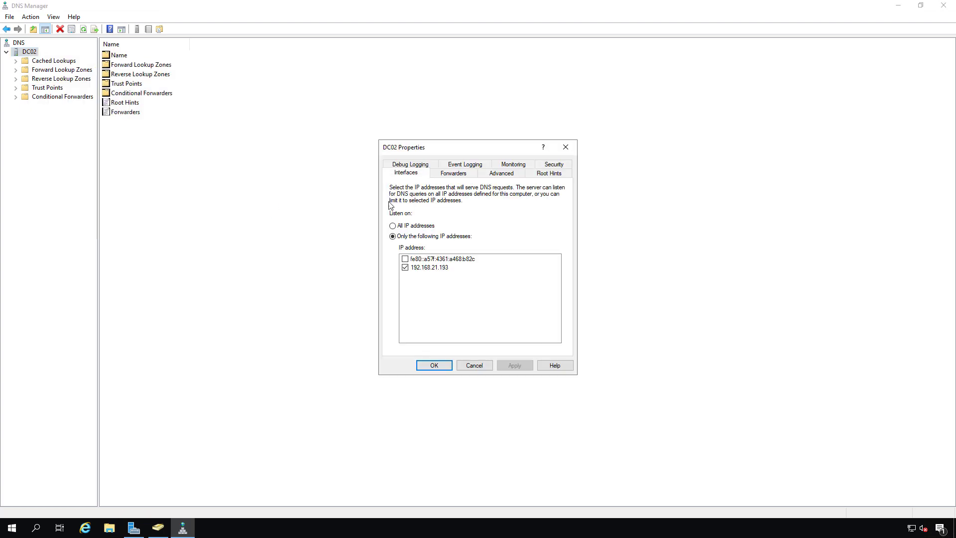
- Enable packet debug logging with unmatched response packets, details and IP address filtering
left_click(422, 166)
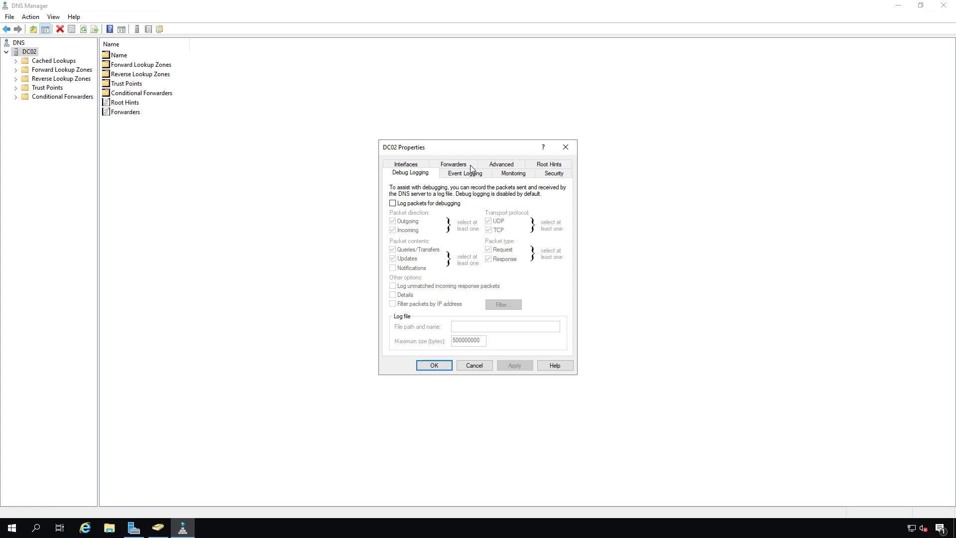
left_click(419, 204)
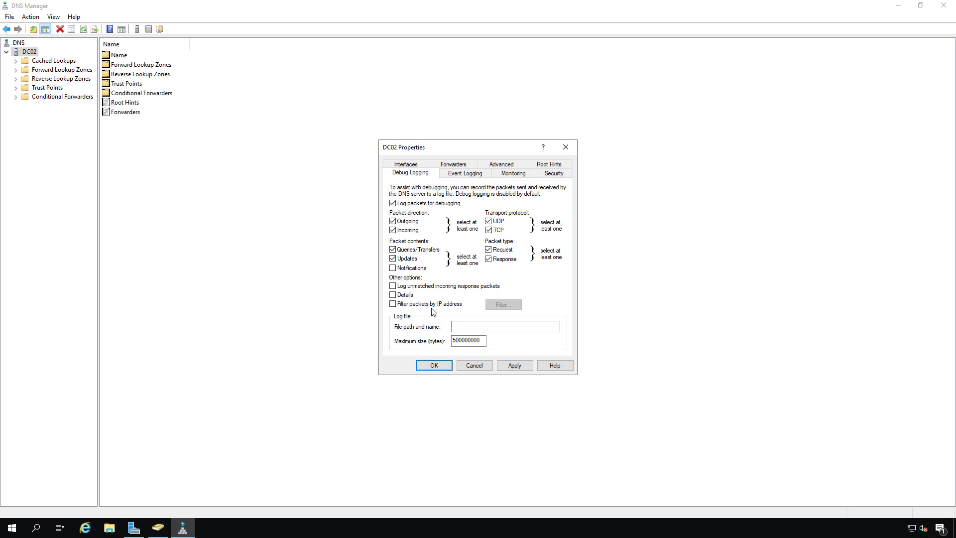
left_click(408, 286)
left_click(406, 295)
left_click(444, 307)
left_click(500, 305)
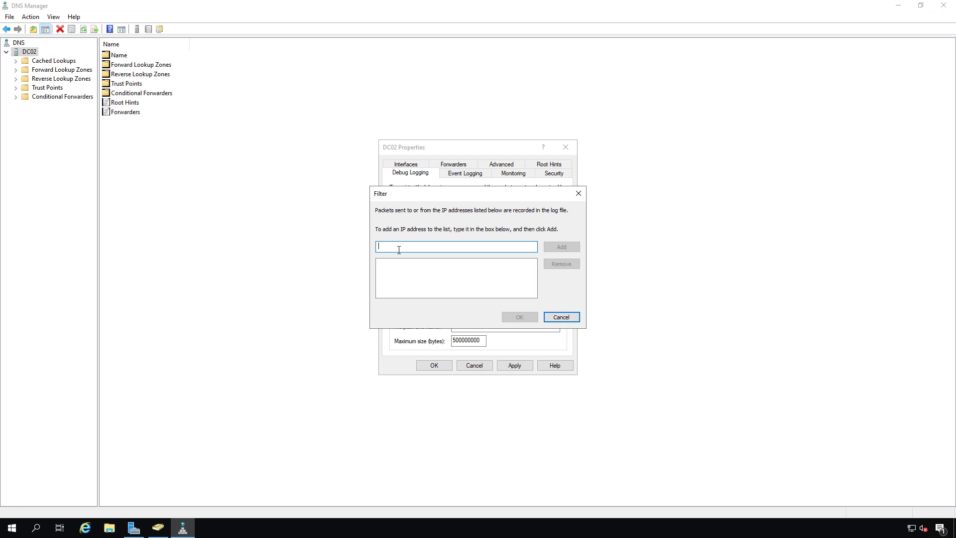
- Add 192.168.21.204 to the debug logging IP filter list
type("192.168.21.204")
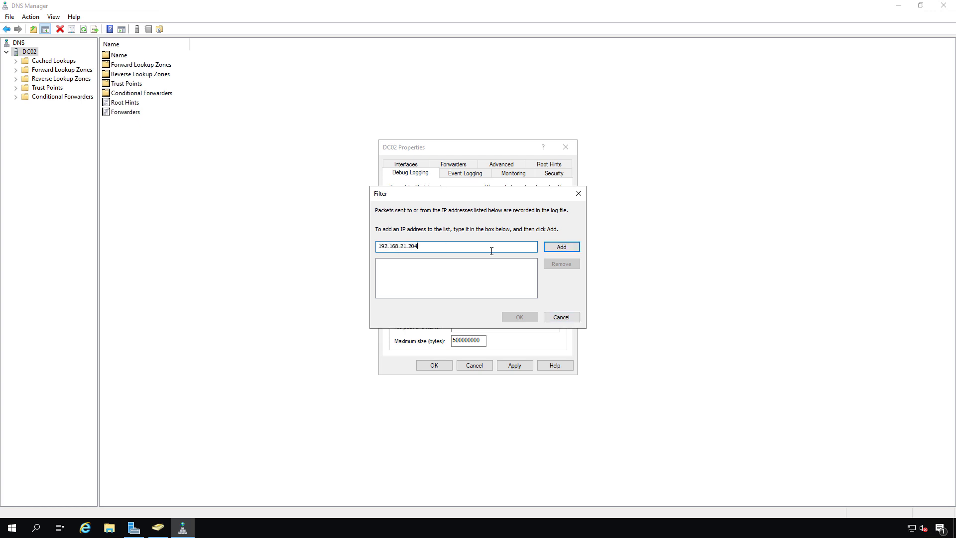
left_click(551, 249)
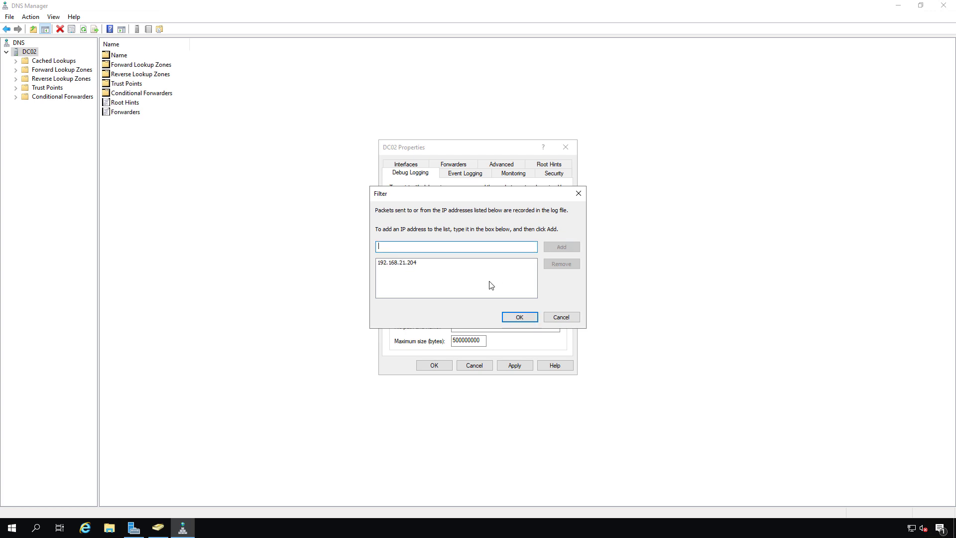
- Set the debug log file path to c:\dns, apply it and close the properties
left_click(561, 317)
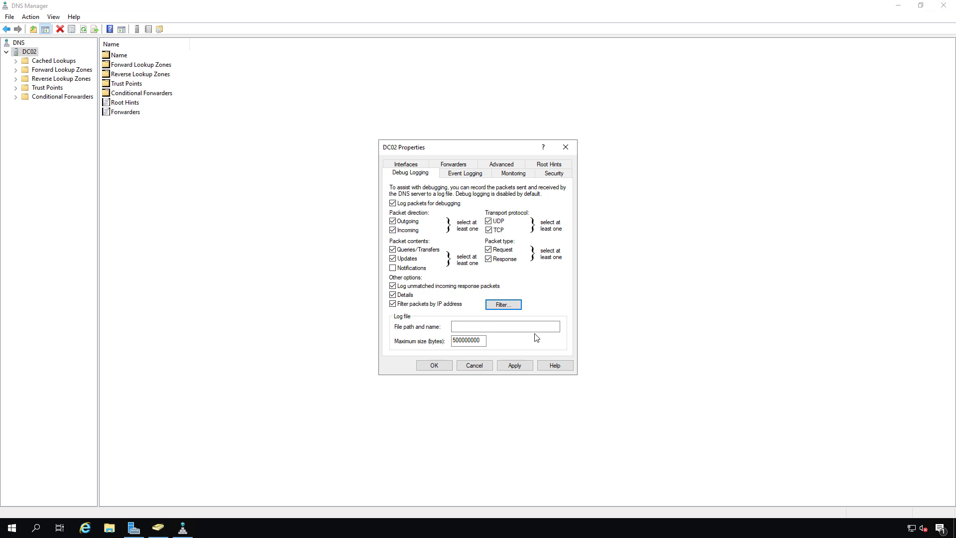
left_click(485, 329)
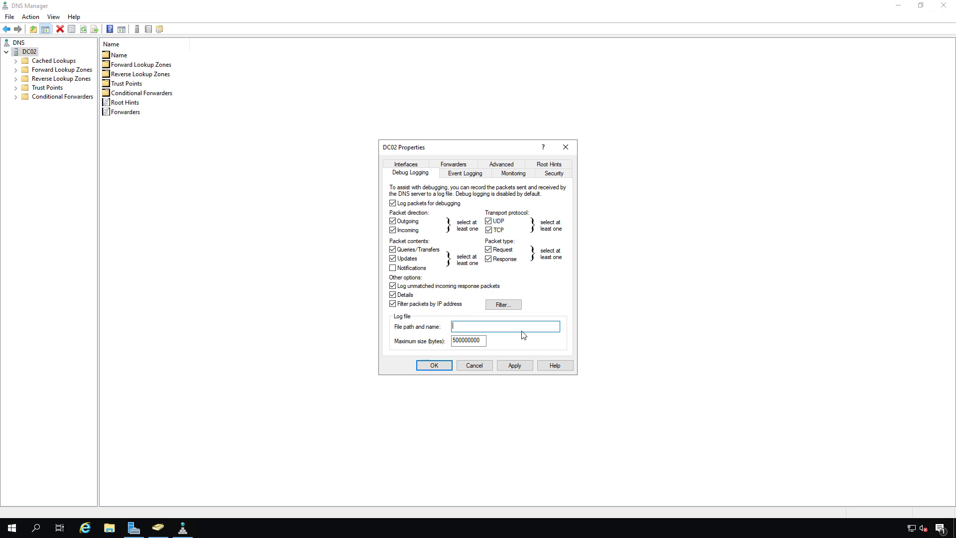
type("c:\\dns")
left_click(515, 365)
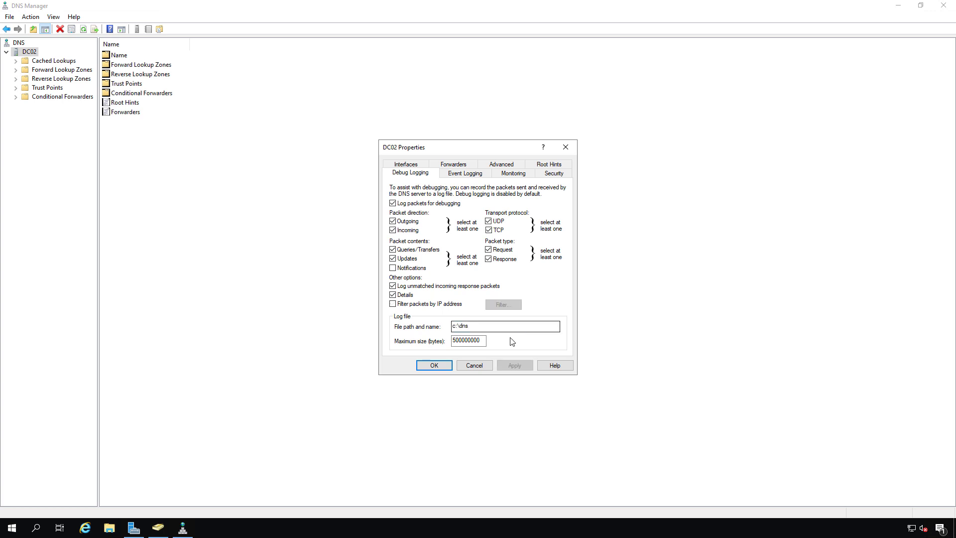
double_click(481, 341)
left_click(429, 367)
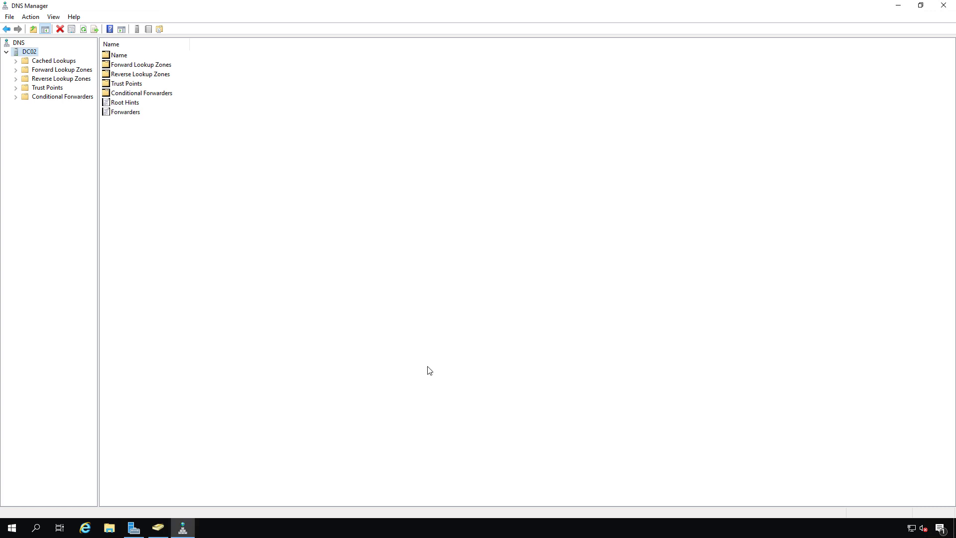
- Find the 42 KB dns log file on Local Disk (C:) and open it
left_click(112, 529)
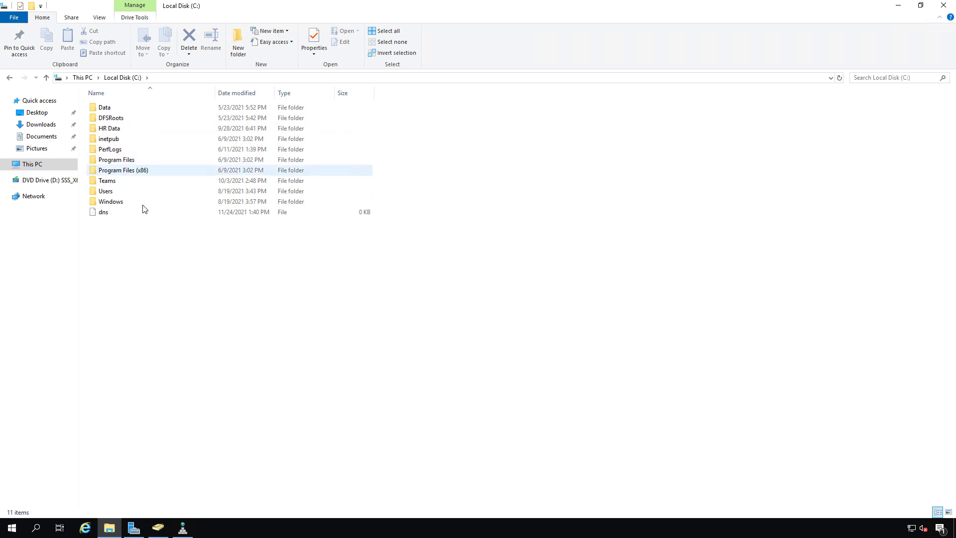
left_click(181, 212)
left_click(334, 259)
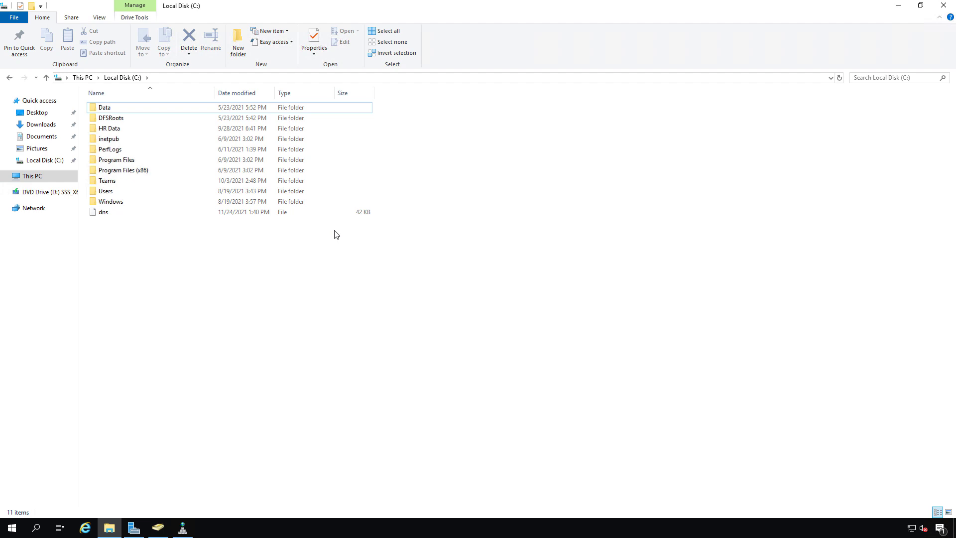
double_click(274, 215)
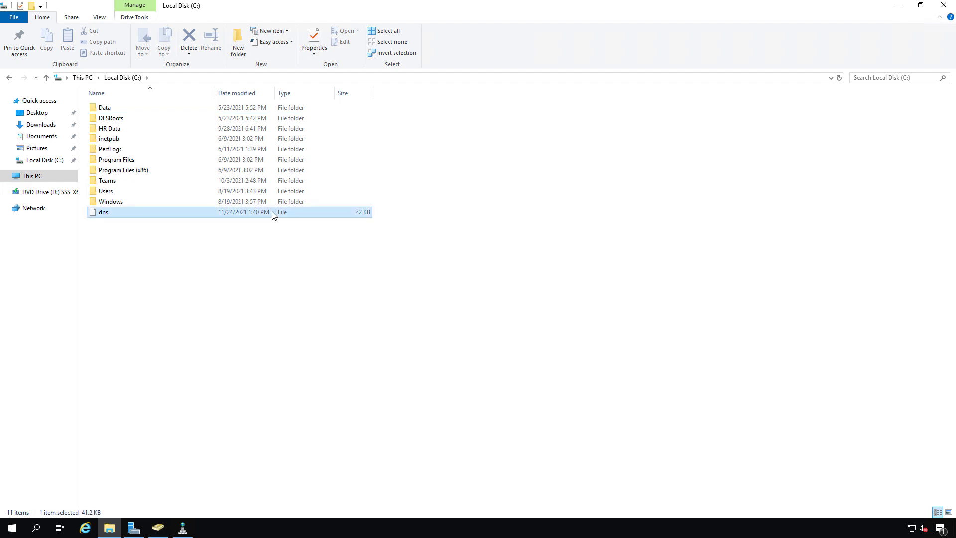
left_click(397, 227)
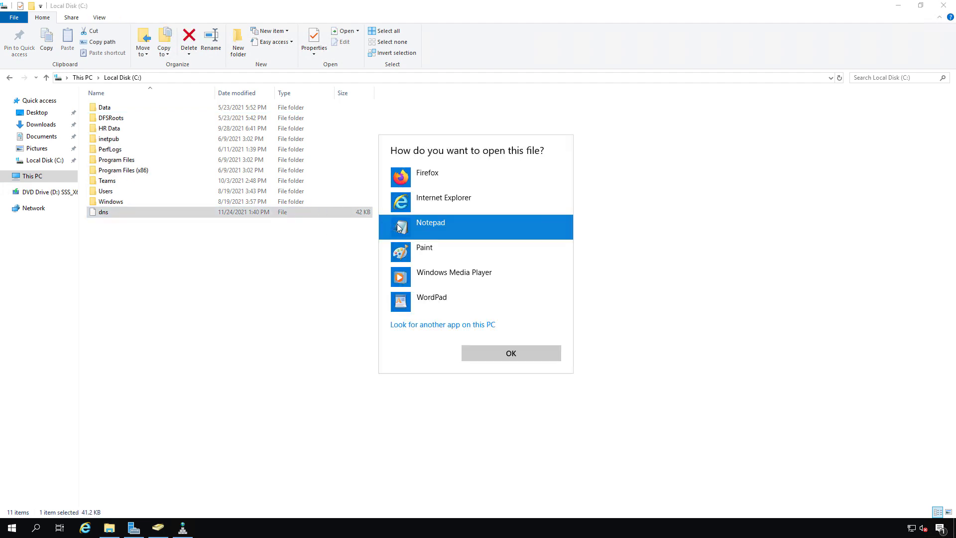
left_click(541, 352)
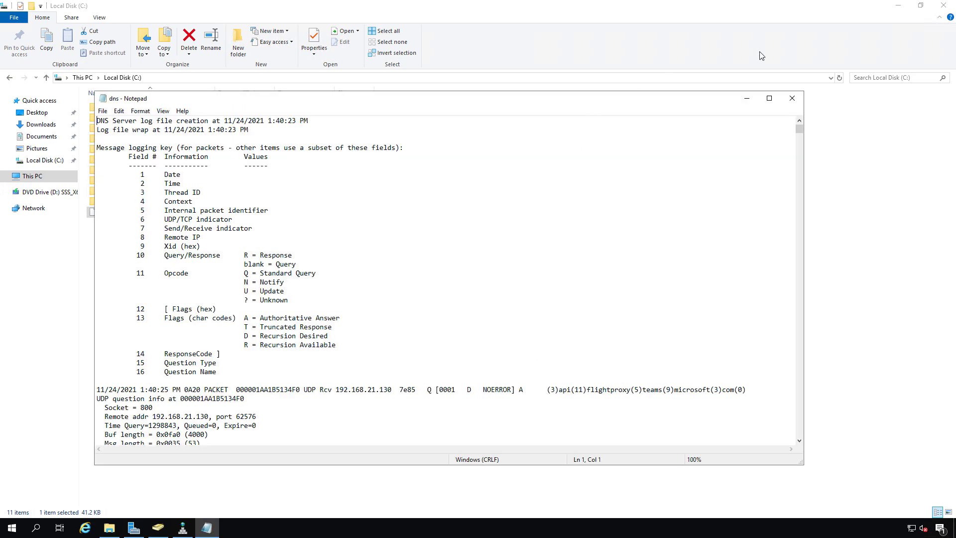
left_click(769, 98)
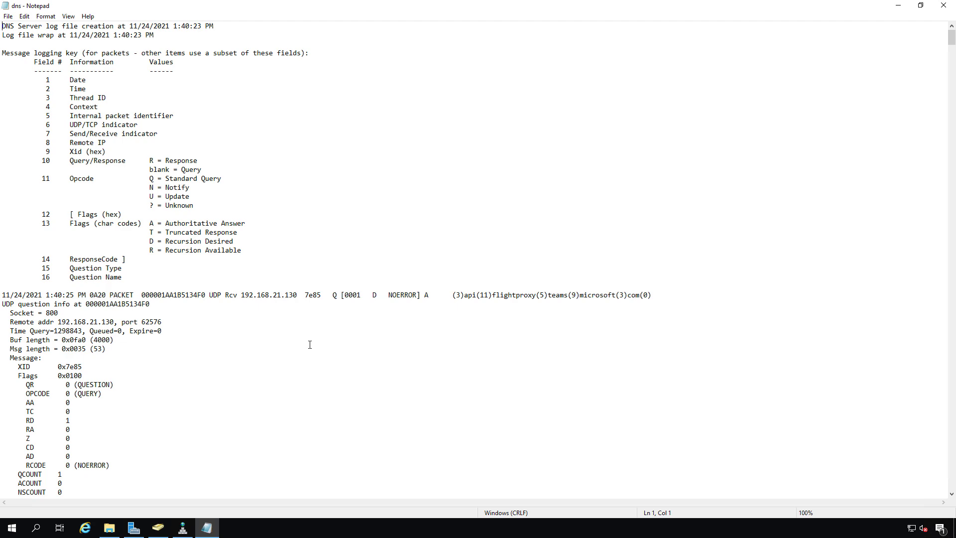
scroll(310, 345, "down", 8)
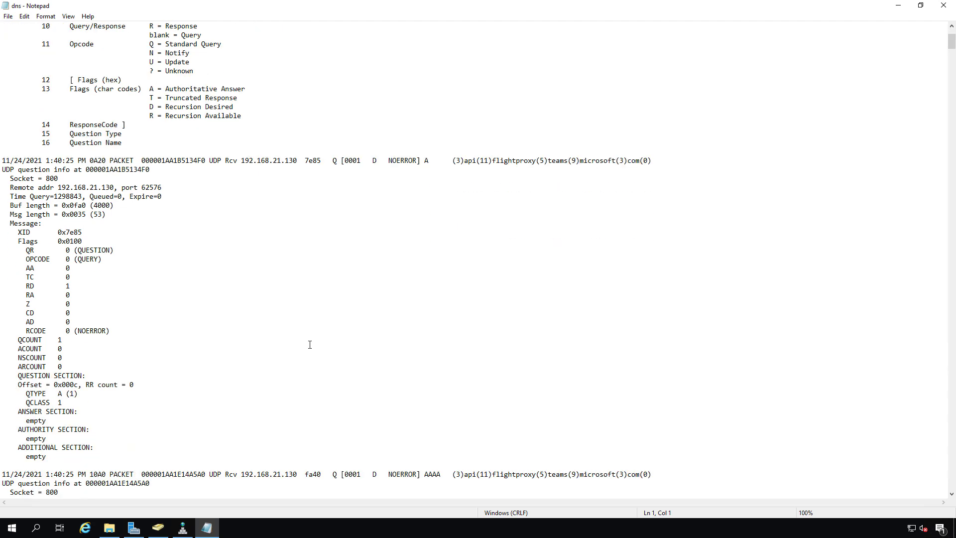
scroll(309, 345, "down", 12)
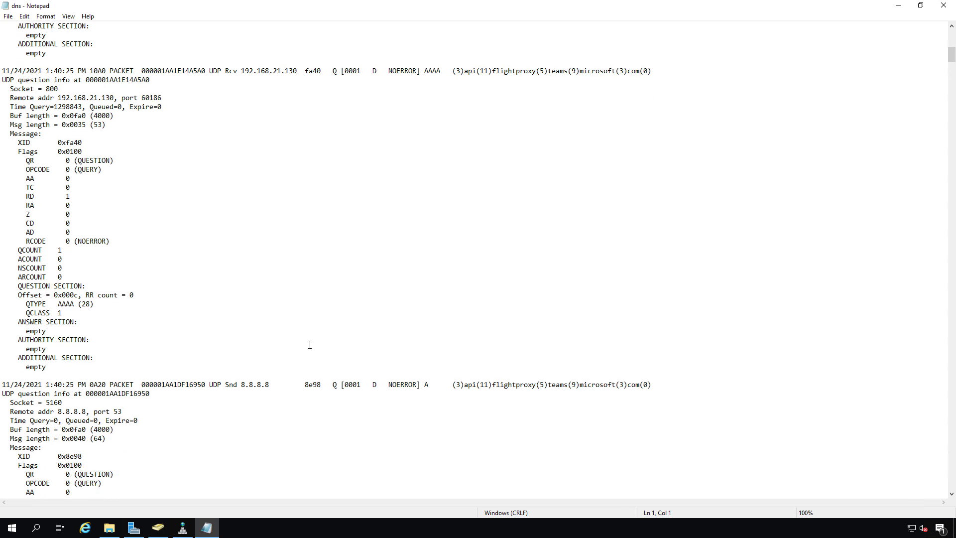
scroll(310, 344, "down", 2)
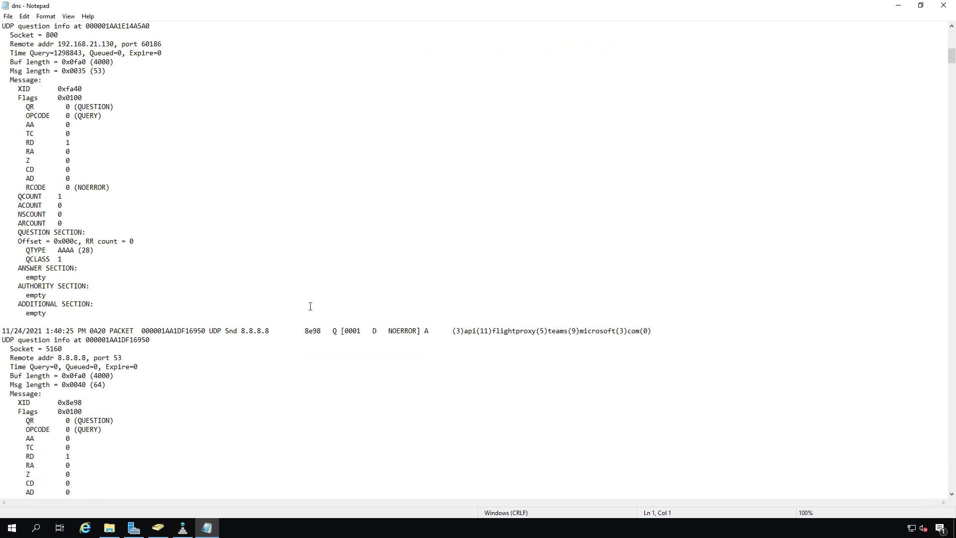
left_click_drag(57, 44, 122, 44)
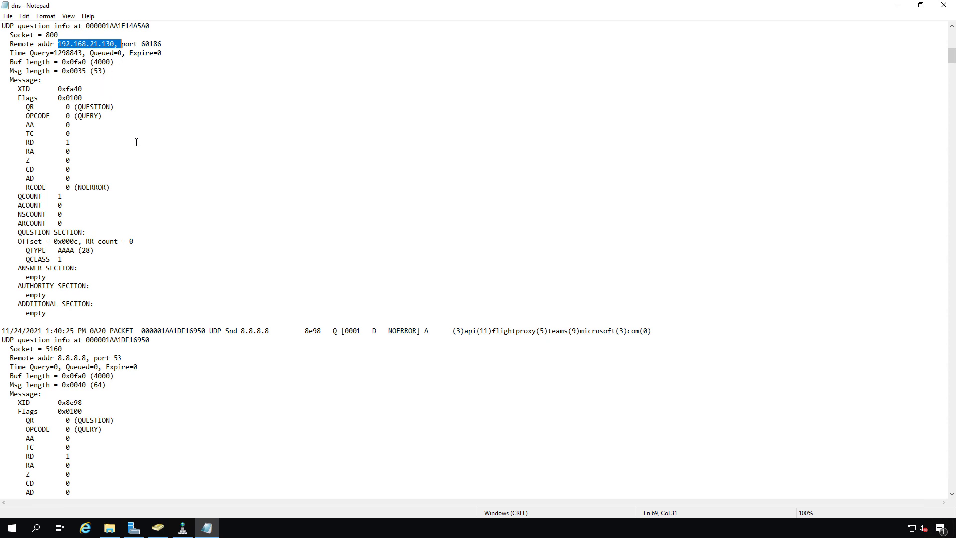
scroll(136, 142, "down", 1)
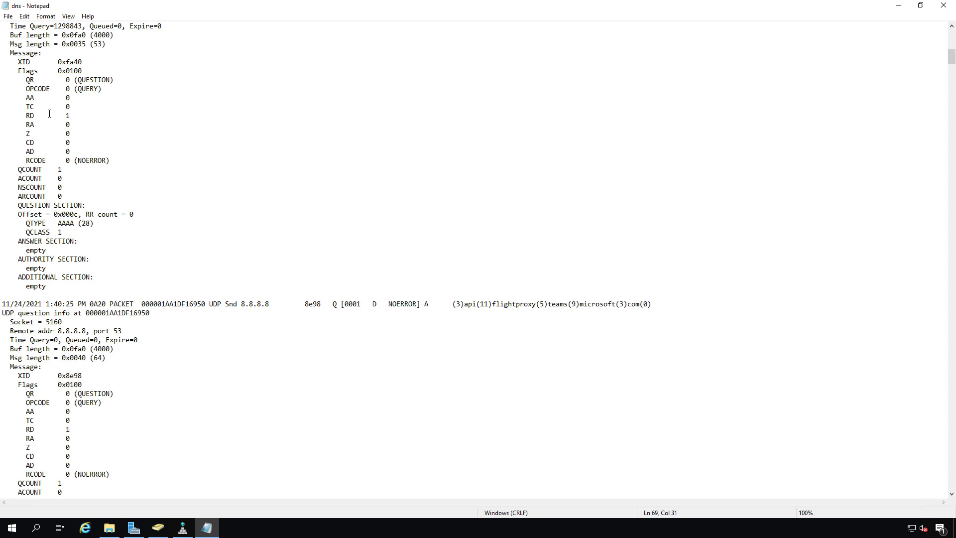
left_click_drag(22, 80, 148, 196)
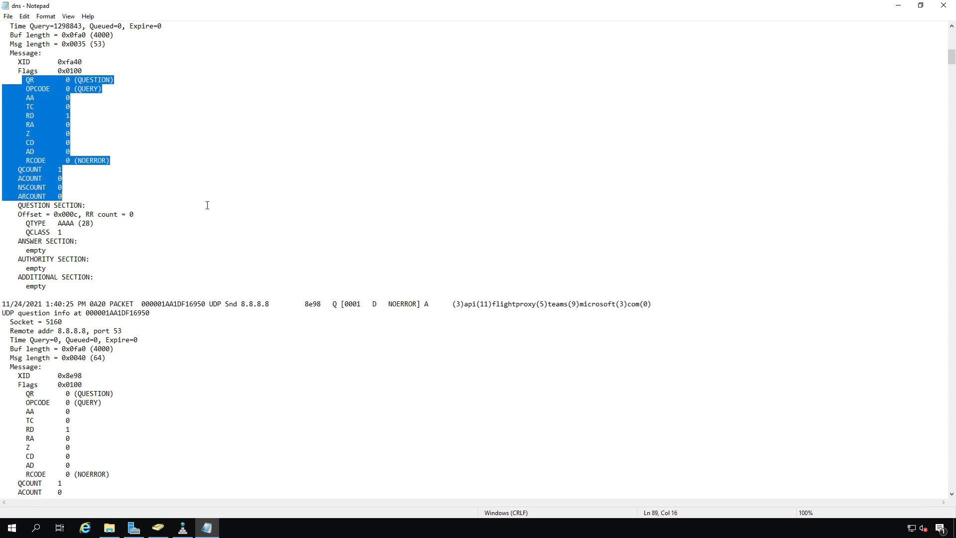
scroll(208, 205, "down", 4)
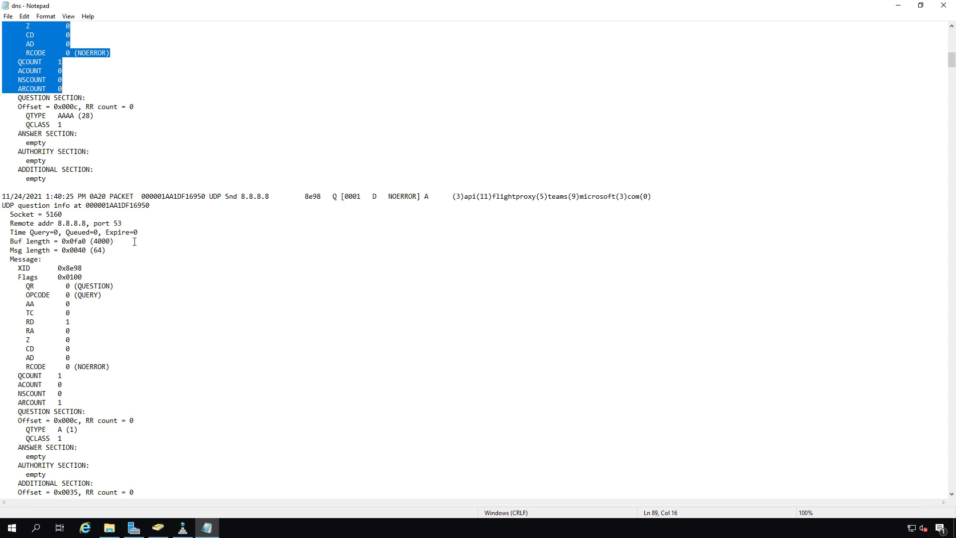
left_click(134, 242)
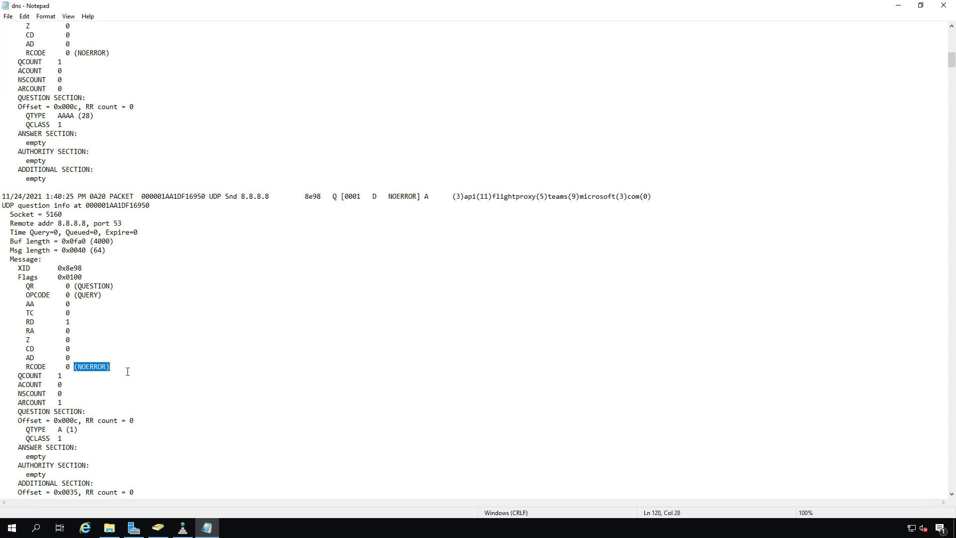
left_click_drag(128, 372, 224, 377)
left_click(175, 366)
scroll(175, 366, "down", 11)
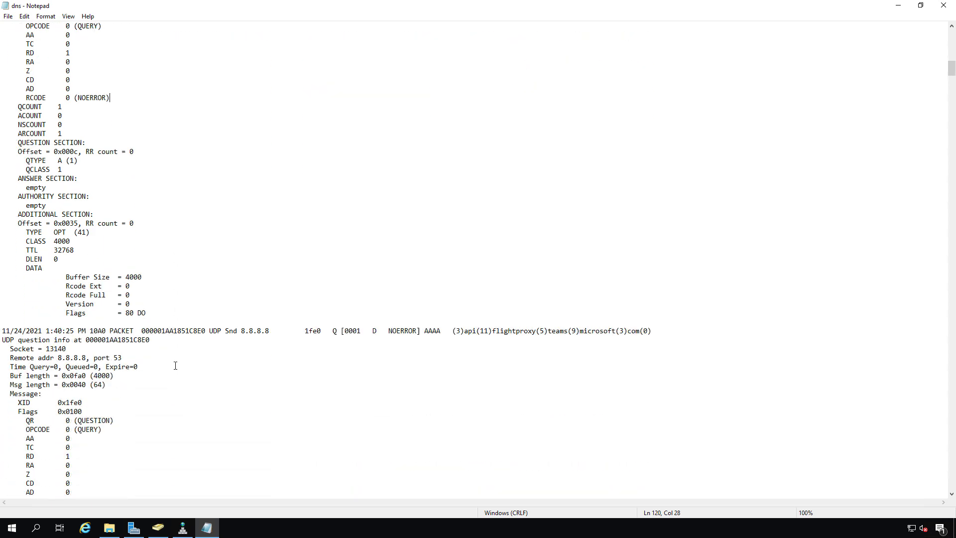
scroll(175, 366, "down", 15)
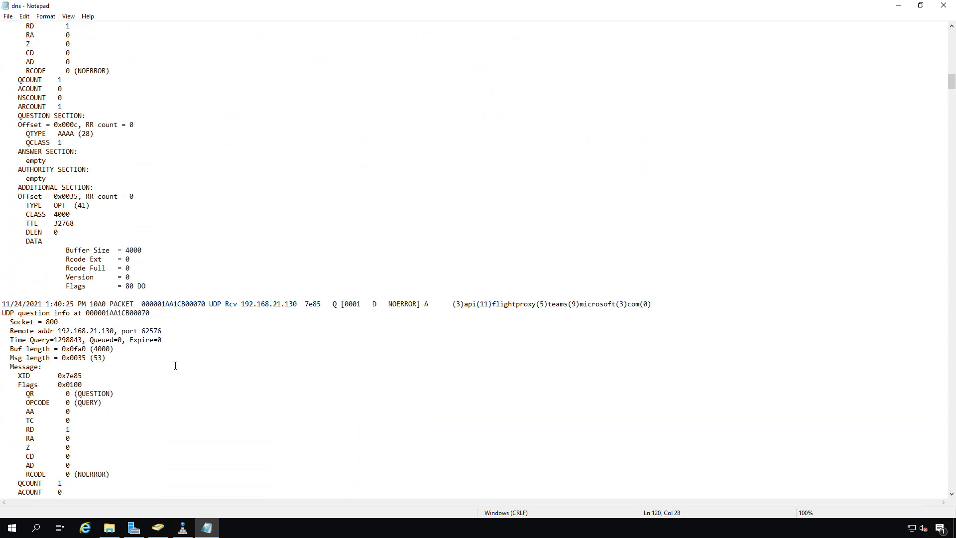
scroll(175, 366, "down", 15)
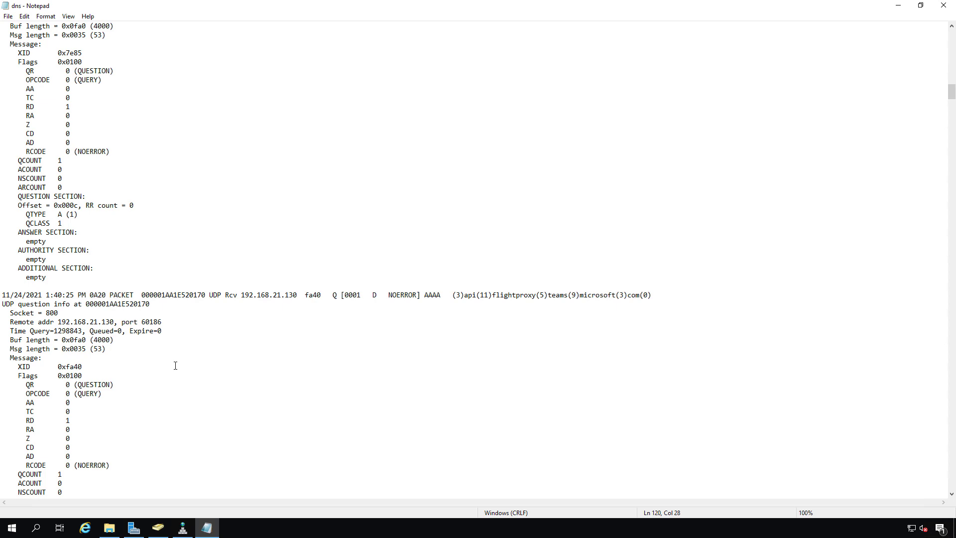
scroll(176, 366, "down", 1)
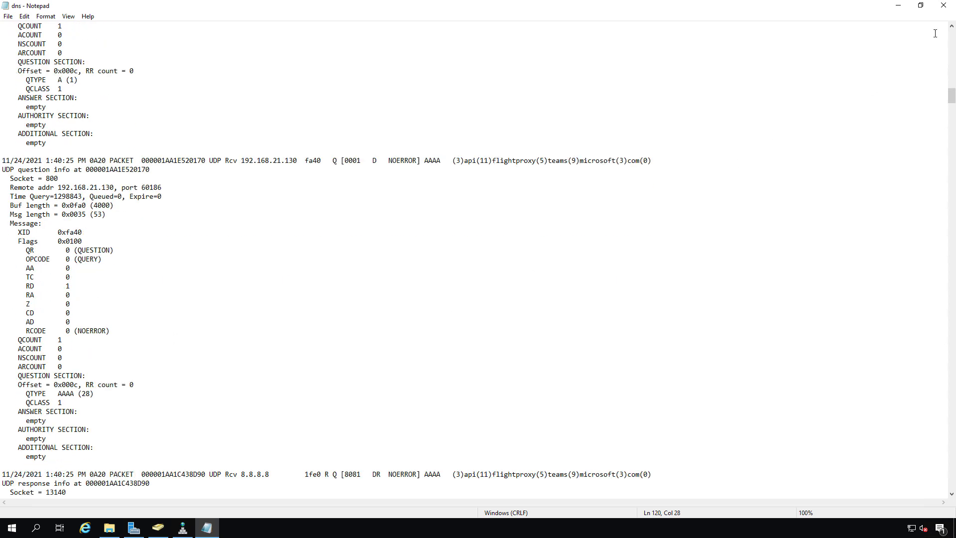
- Close the log file and uncheck Log packets for debugging in DC02's properties
left_click(944, 5)
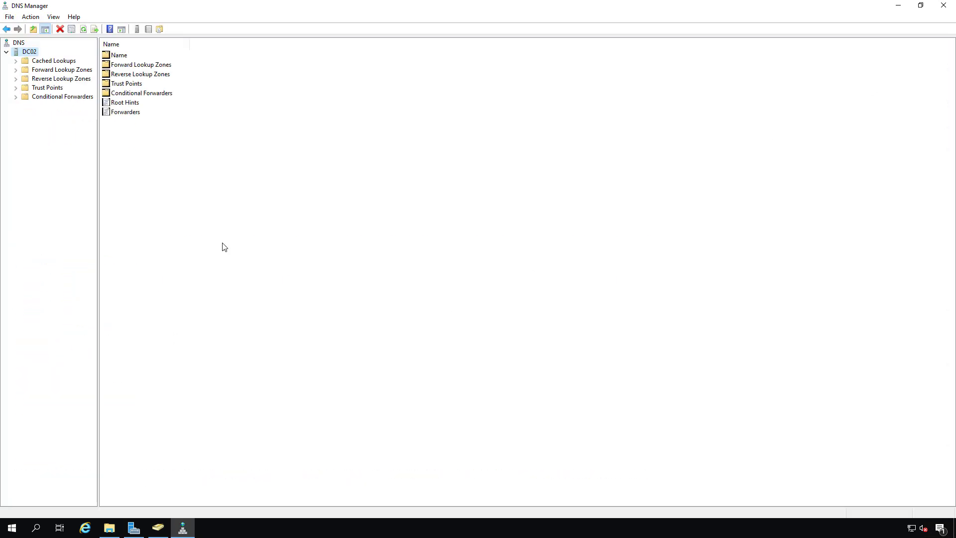
right_click(26, 54)
left_click(68, 213)
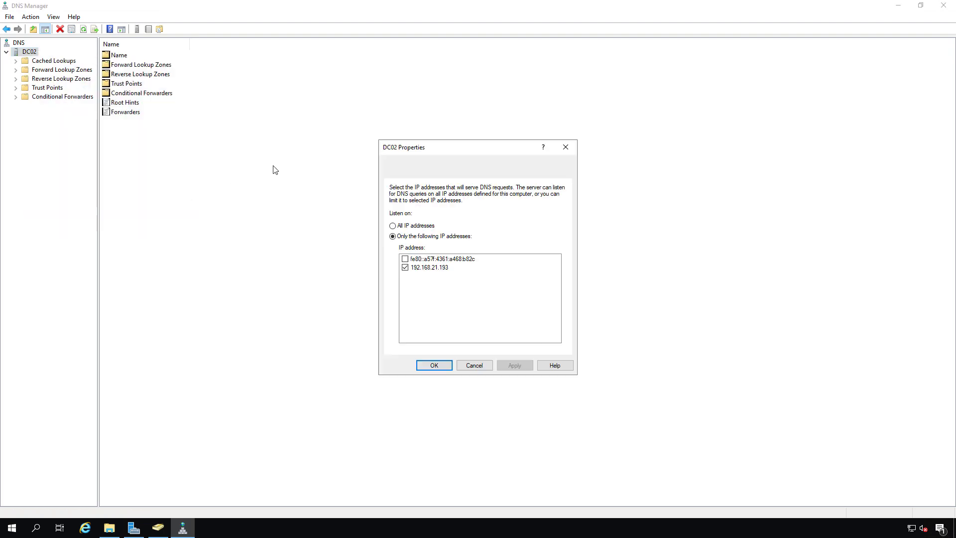
left_click(423, 165)
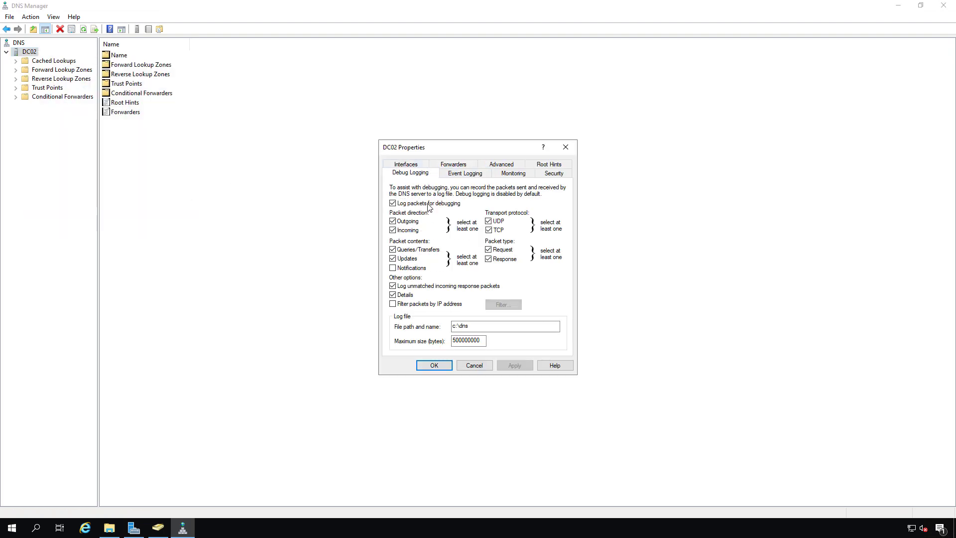
left_click(411, 203)
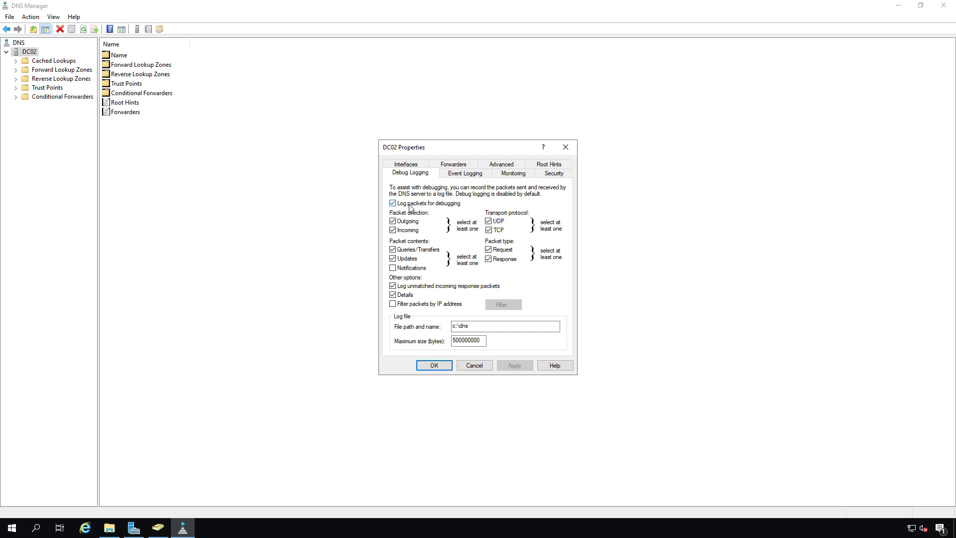
left_click(434, 366)
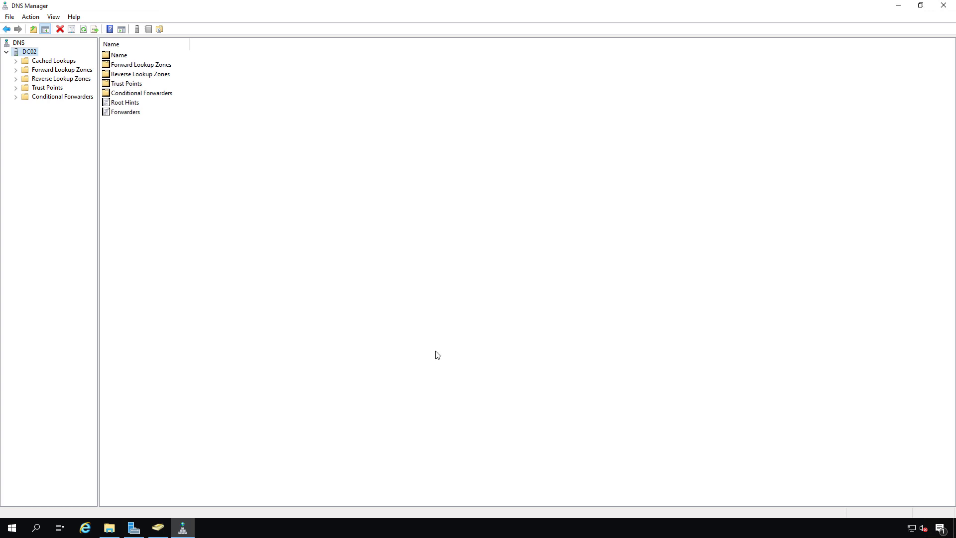
- Close DNS Manager and launch Event Viewer from Server Manager's Tools menu
left_click(944, 11)
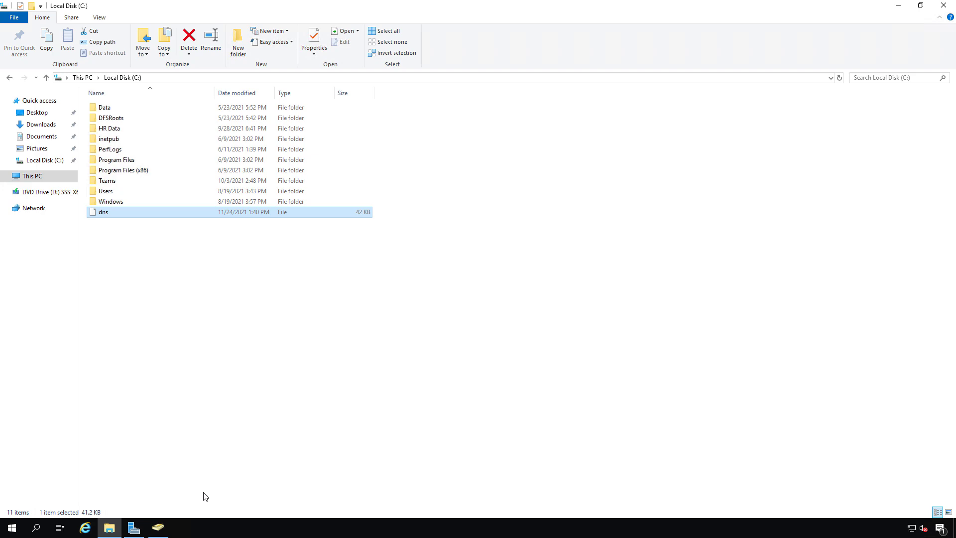
left_click(135, 527)
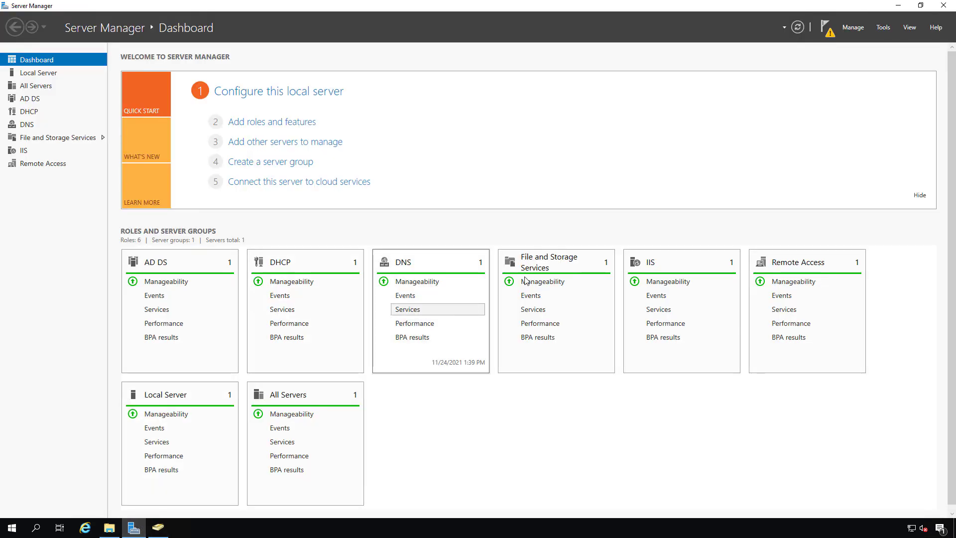
left_click(884, 27)
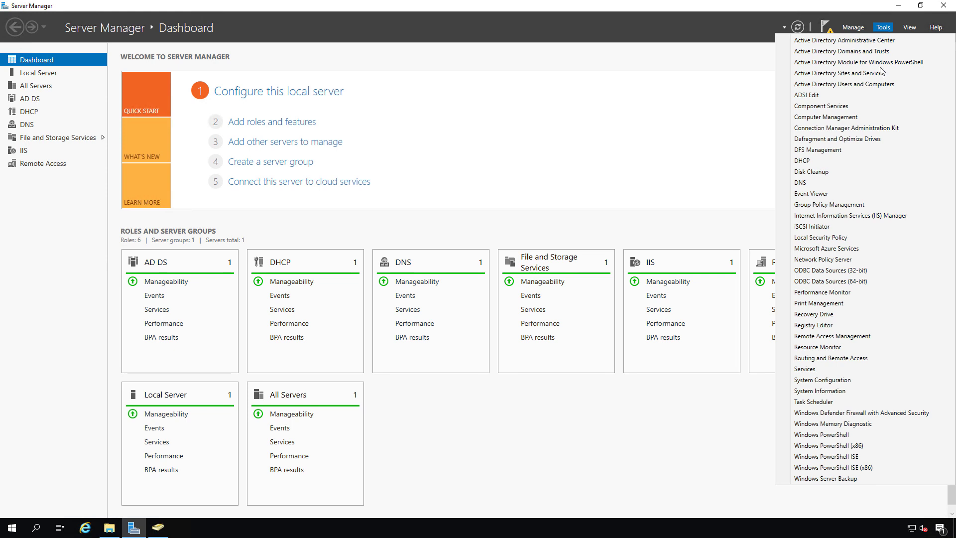
left_click(811, 194)
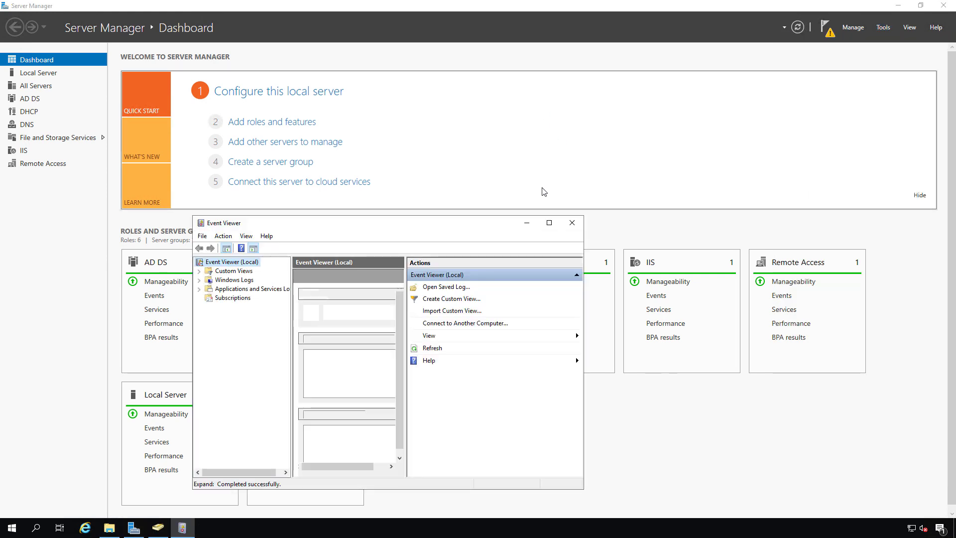
- Maximize Event Viewer, widen the log tree and open the DNS Server log
left_click(548, 222)
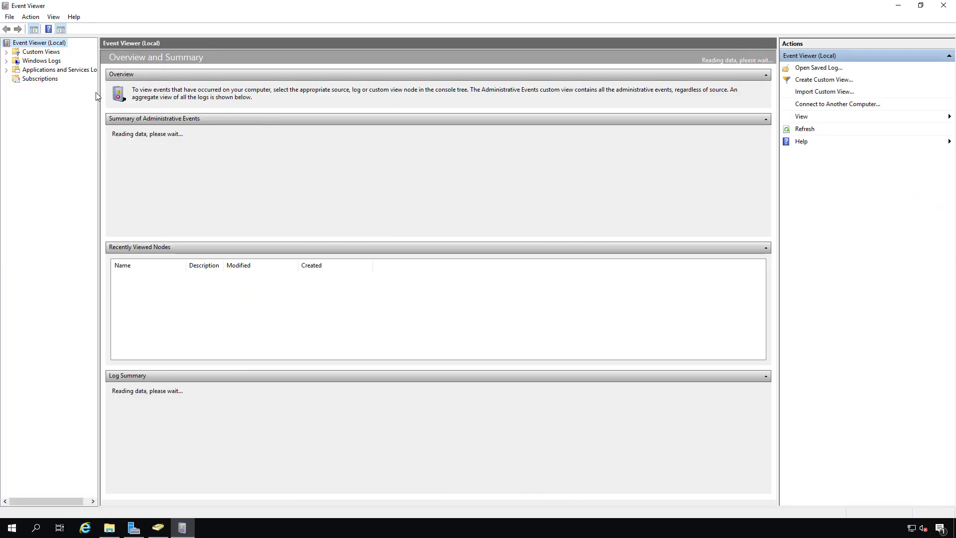
left_click(6, 61)
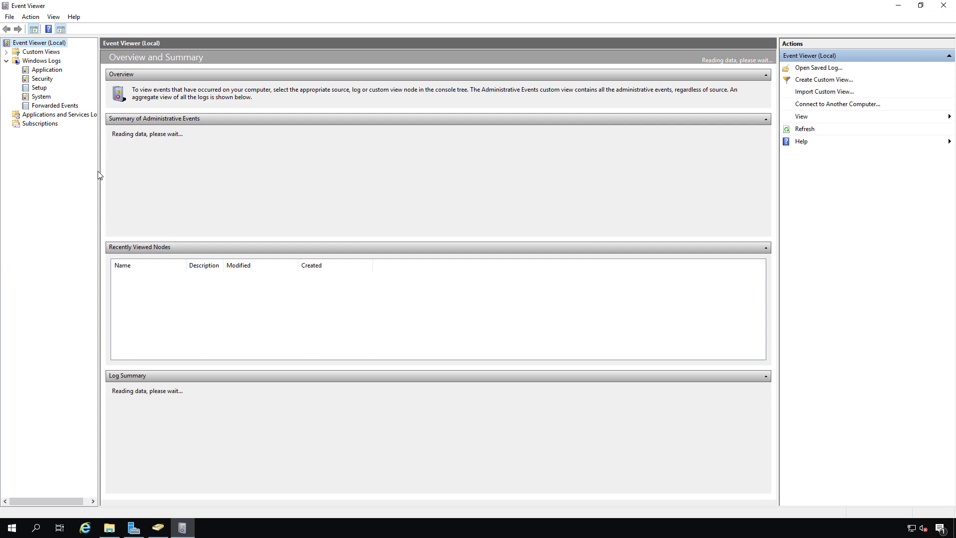
left_click_drag(99, 171, 184, 183)
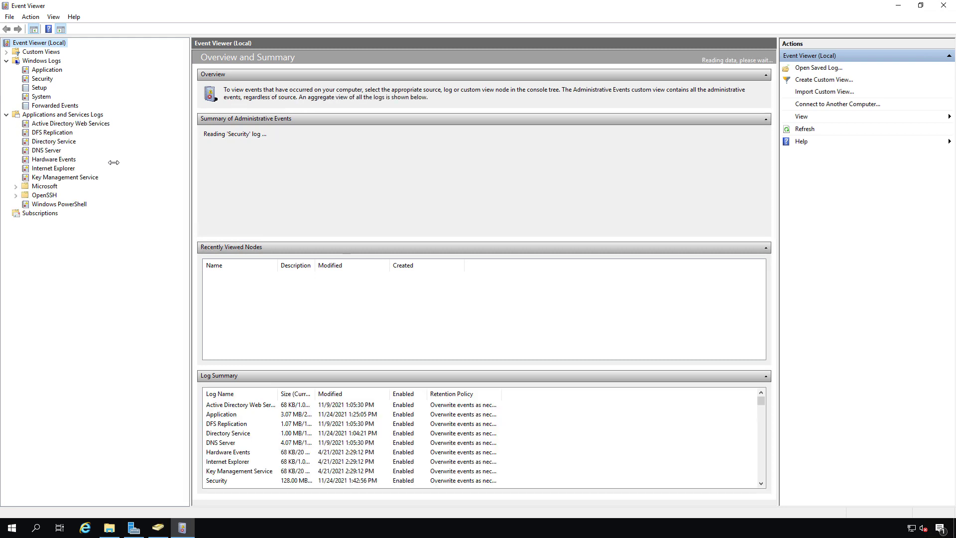
left_click(80, 154)
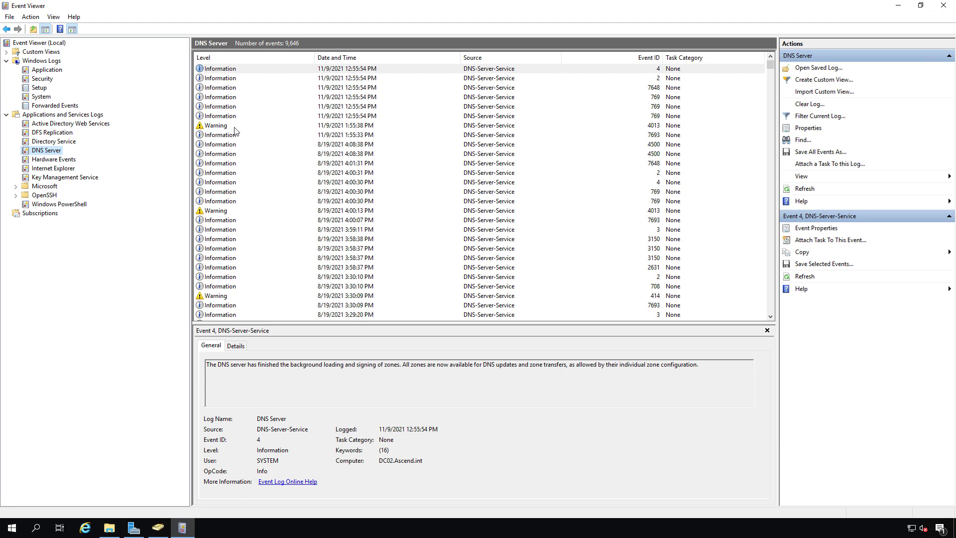
- Step through the newest DNS Server events, including 7648 and 769, down to warning 4013
left_click(230, 70)
key("Down")
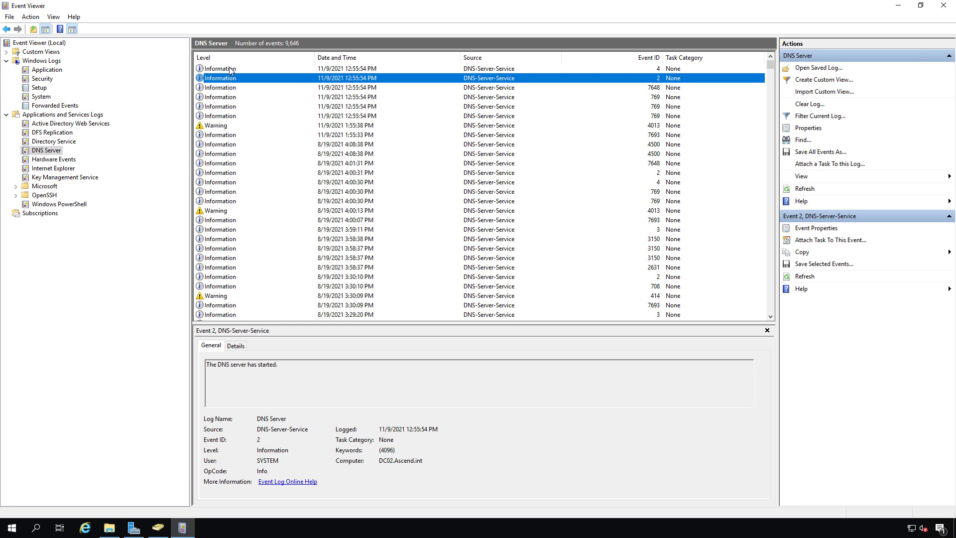
key("Down")
key("Down")
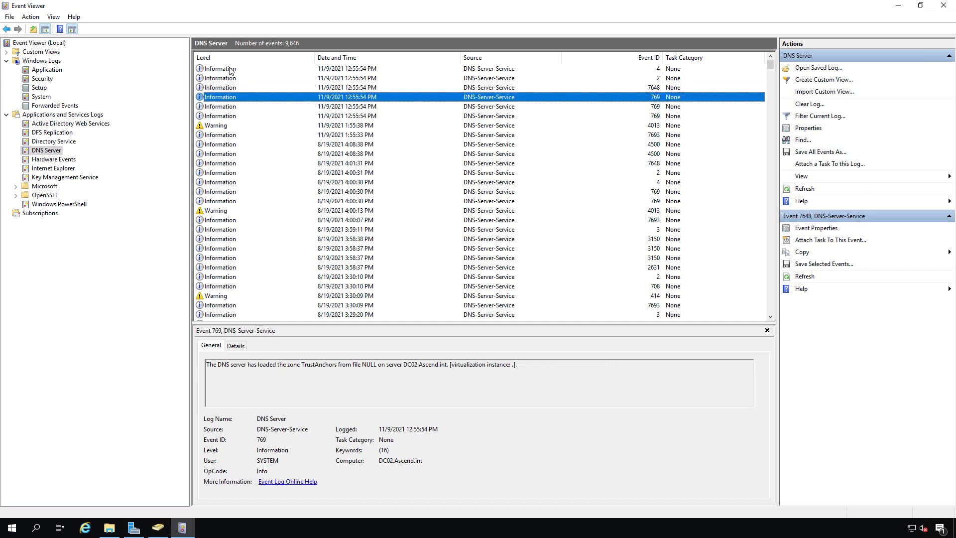
key("Down")
key("Down")
key("Down")
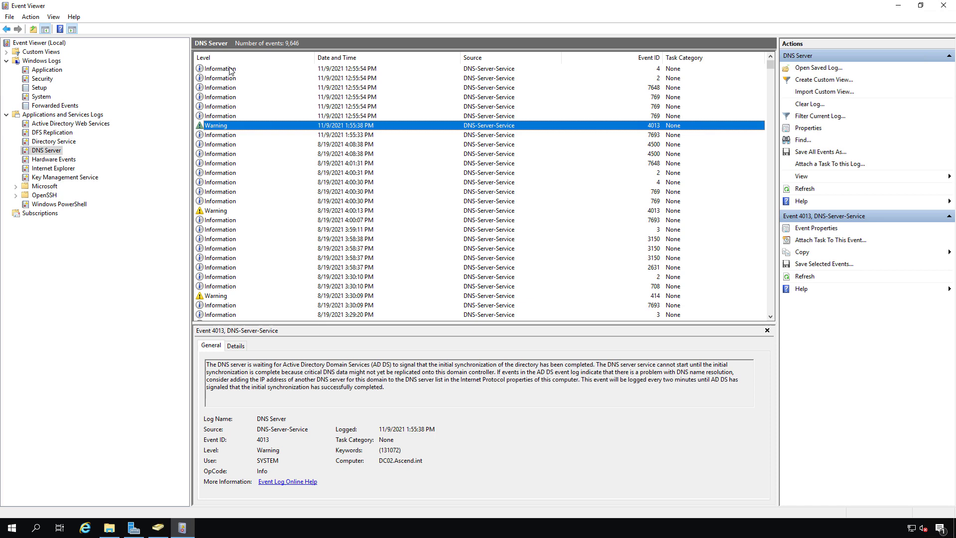
key("Down")
key("Down")
key("Down")
key("Down")
key("Down")
key("Down")
key("Down")
key("Down")
key("Down")
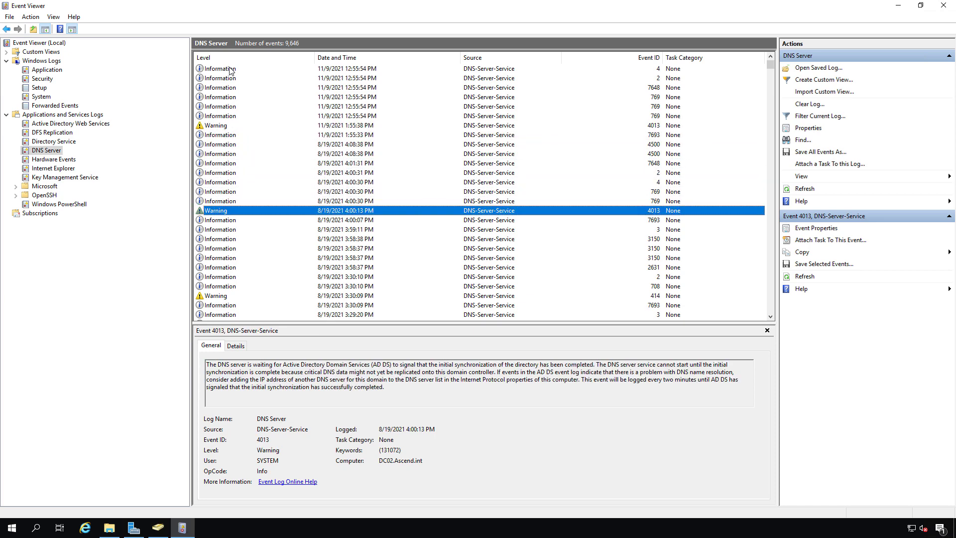
- Review the DNS Server error events from 4004 down to error 4015 about Active Directory
scroll(269, 173, "down", 6)
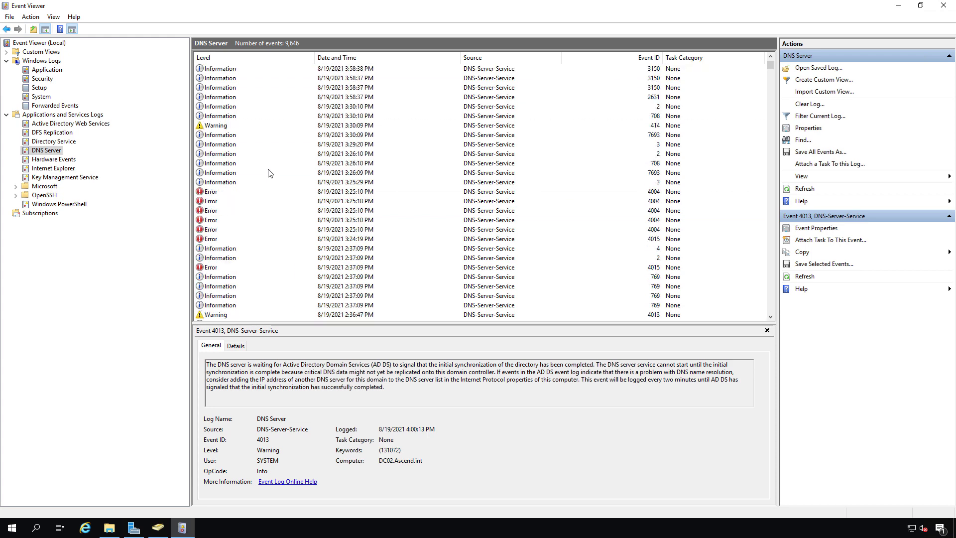
left_click(240, 191)
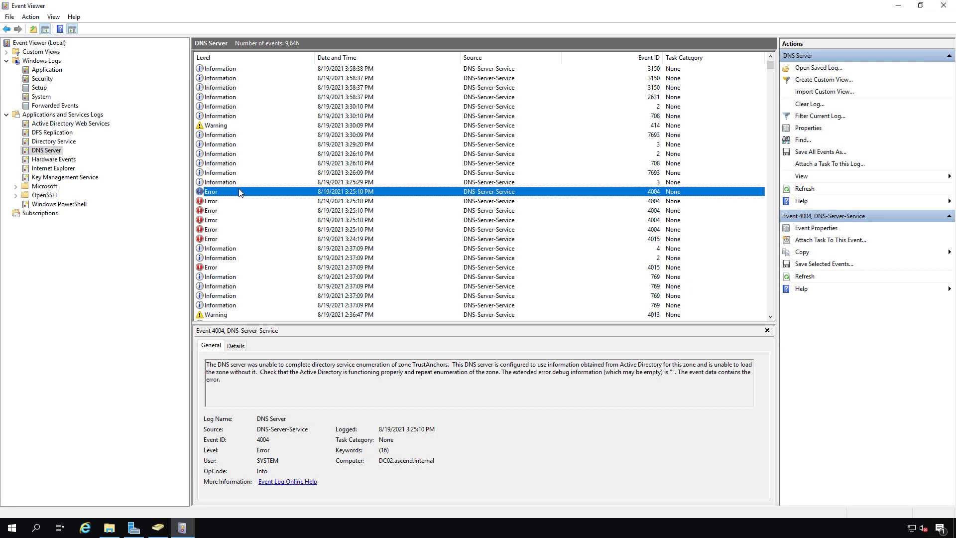
key("Down")
key("Down")
key("Down")
key("Down")
key("Down")
key("Down")
key("Down")
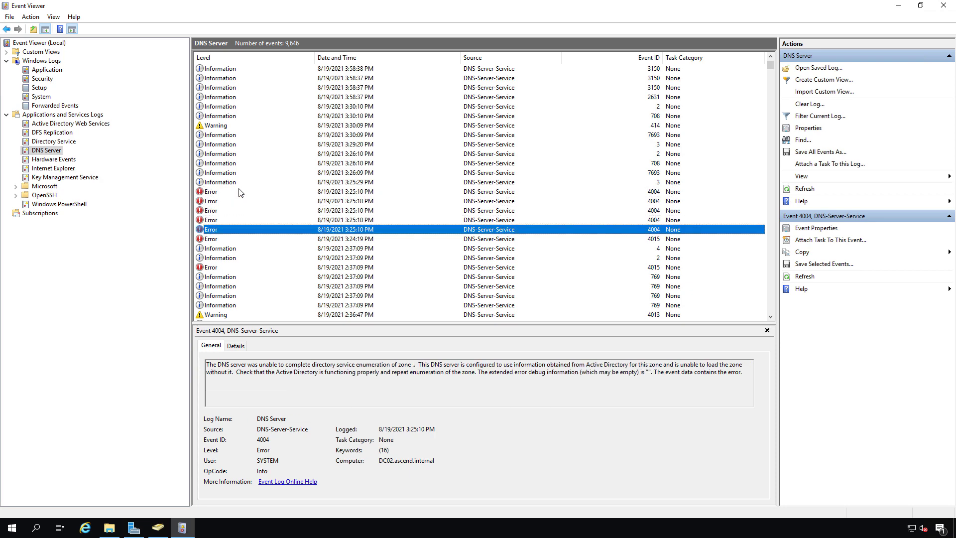
key("Down")
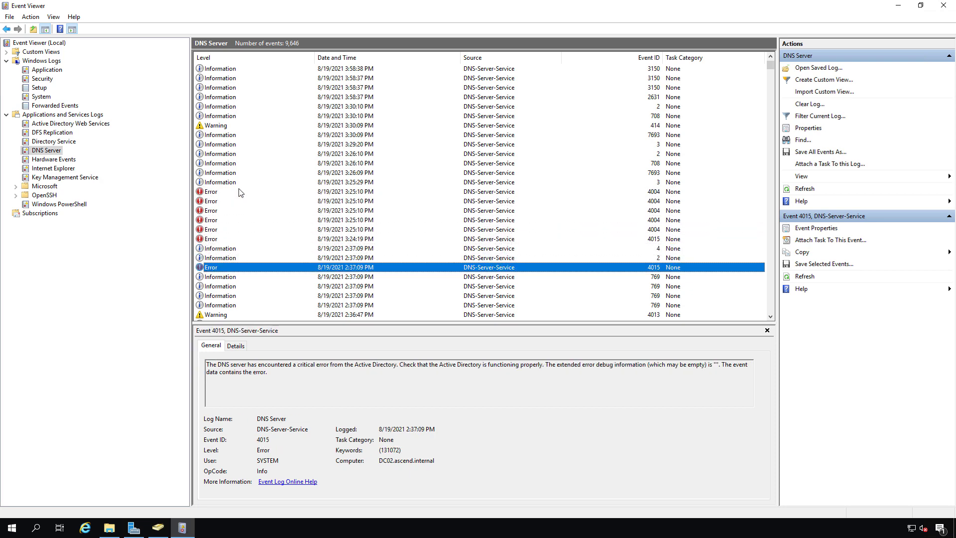